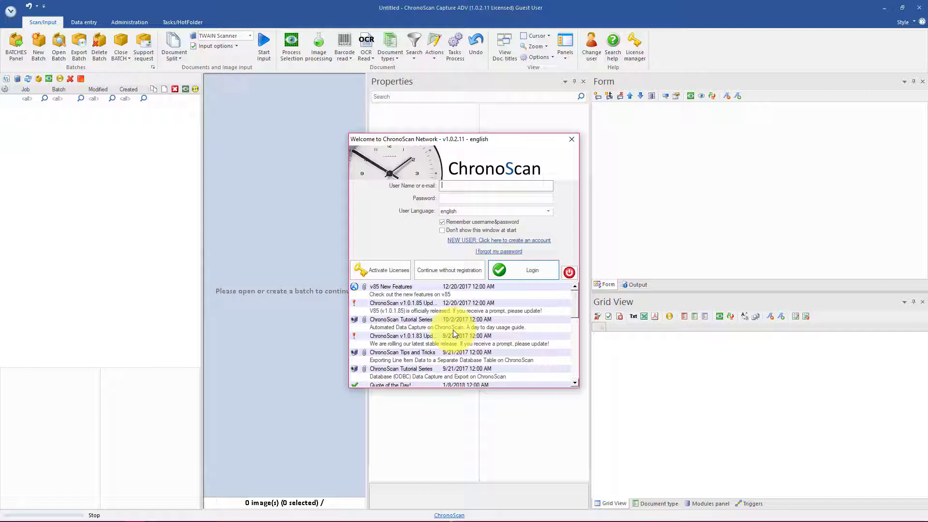
- Skip sign-in, open the BatchName_1 batch and its Page 1 invoice in Data entry
left_click(446, 275)
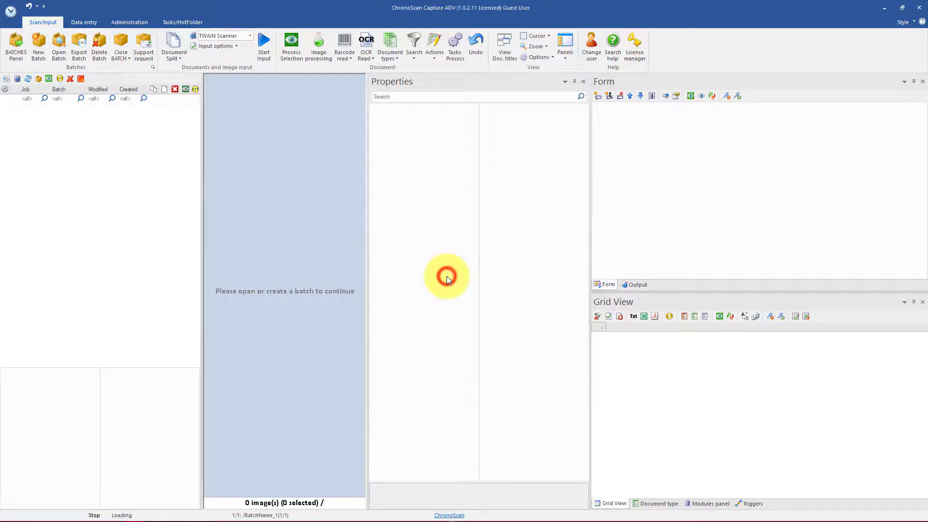
double_click(57, 108)
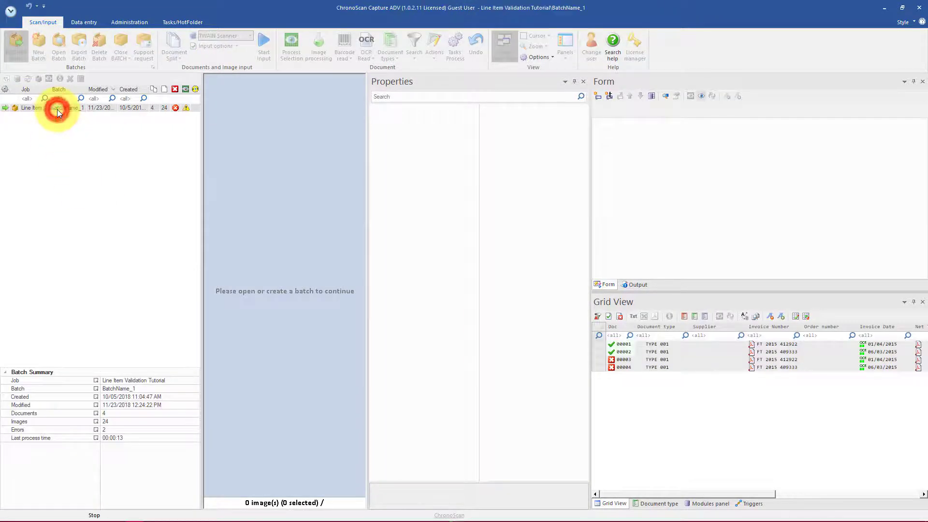
mouse_move(284, 187)
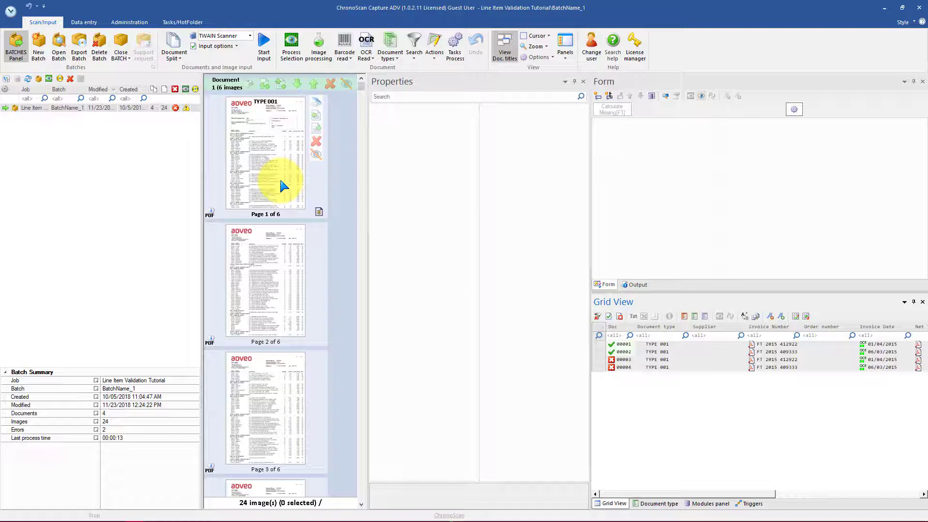
double_click(281, 181)
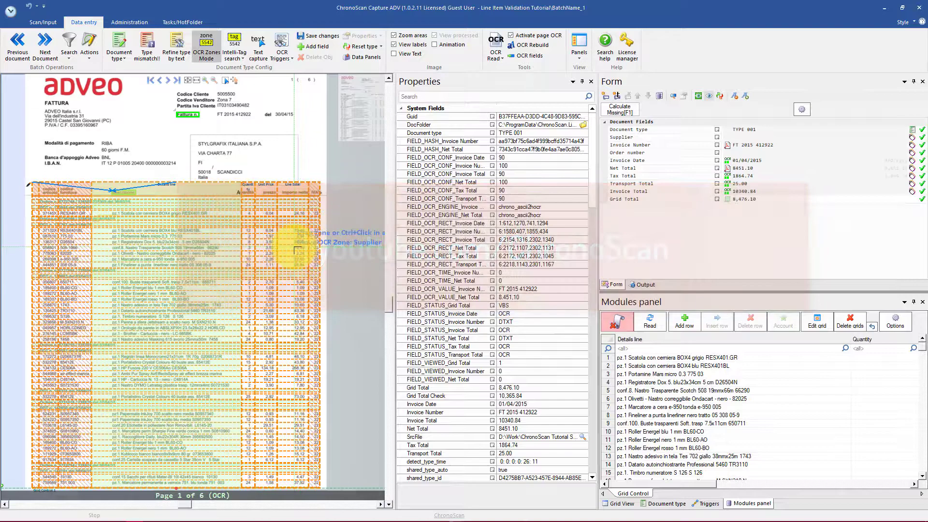
scroll(306, 240, "up", 5)
scroll(306, 240, "down", 3)
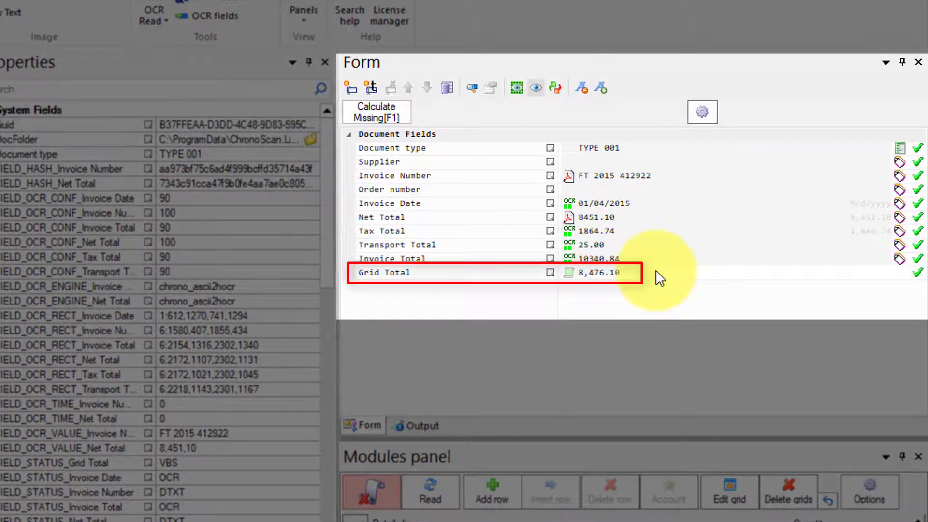
left_click(656, 270)
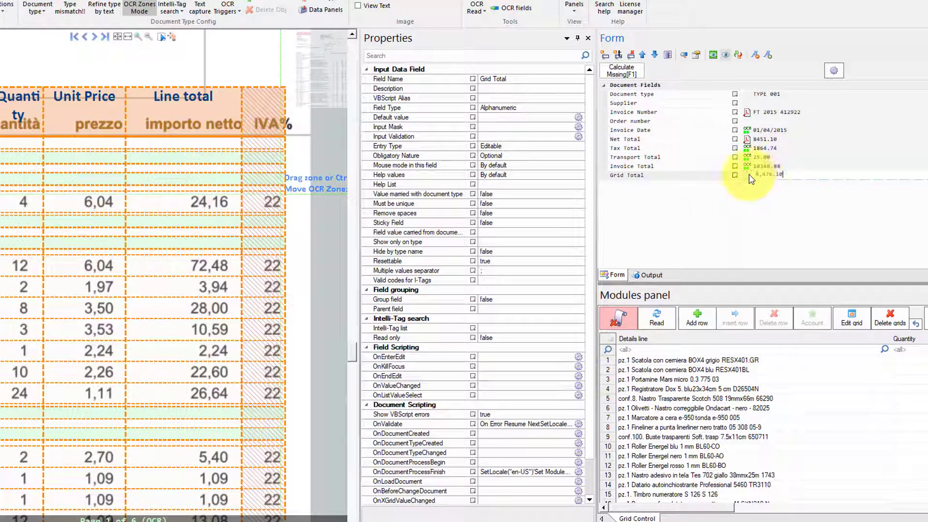
left_click(782, 141)
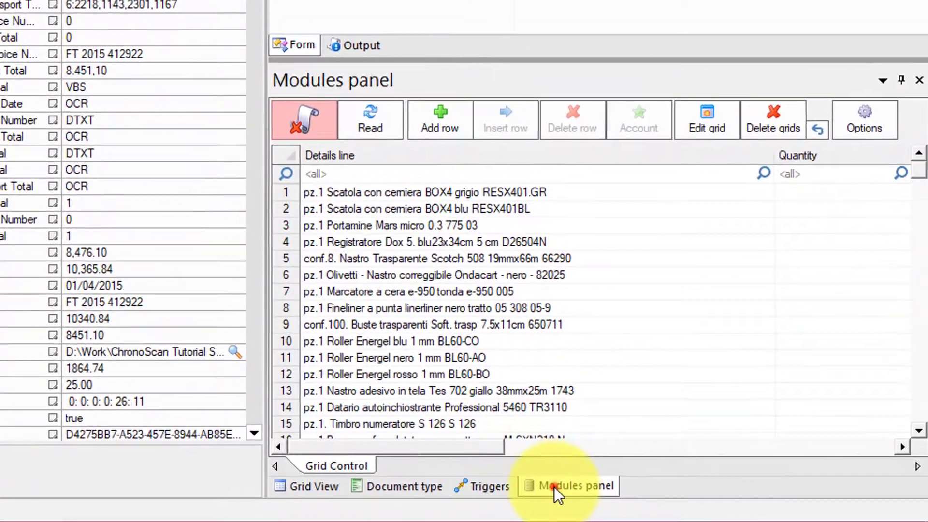
- Show the line-item grid scrolled to its Line total, CALC TOTAL and Dif columns
left_click(554, 486)
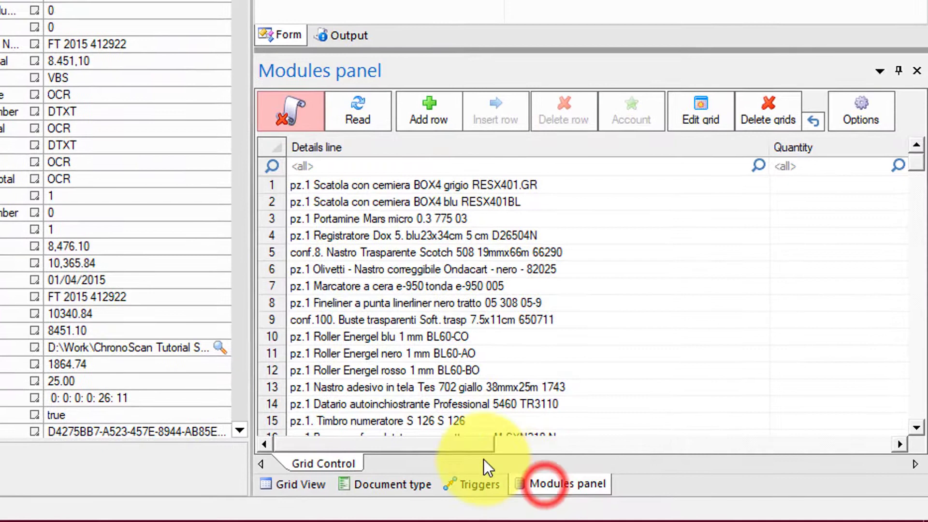
left_click_drag(431, 448, 586, 442)
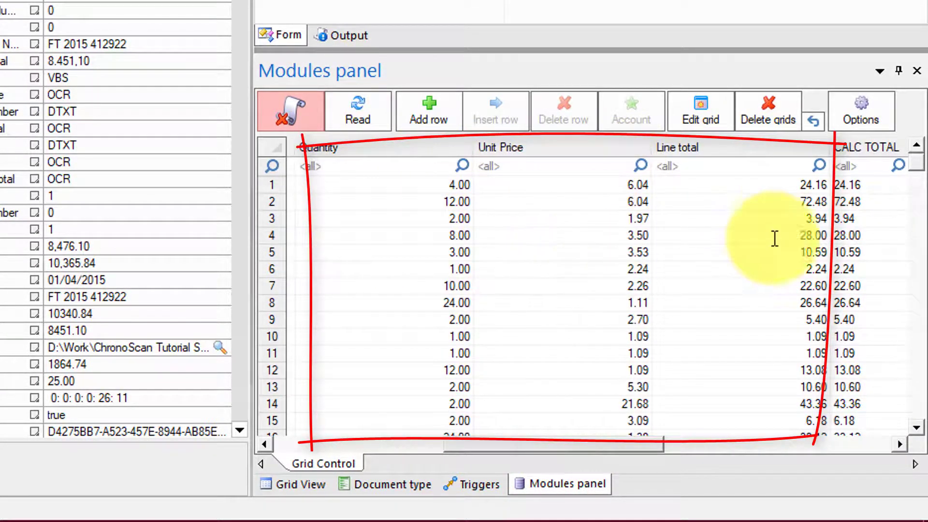
left_click_drag(534, 450, 628, 445)
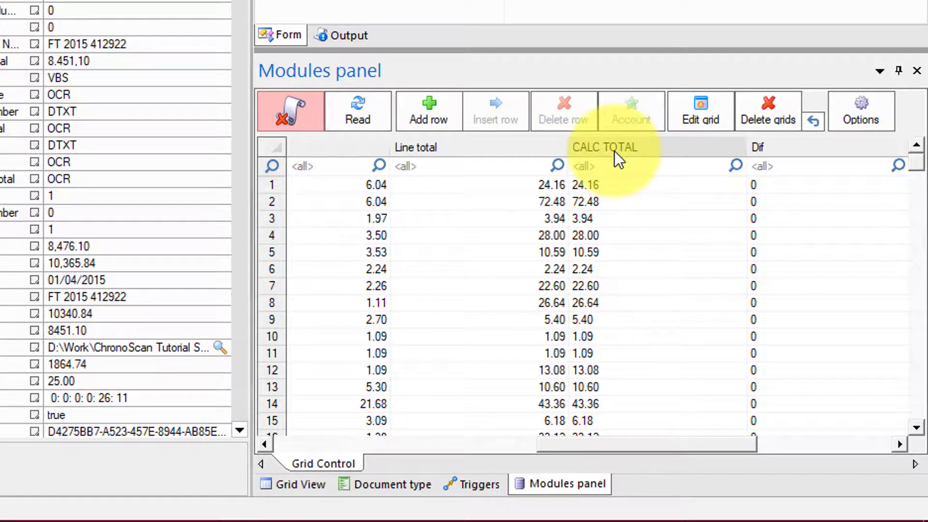
scroll(613, 286, "down", 7)
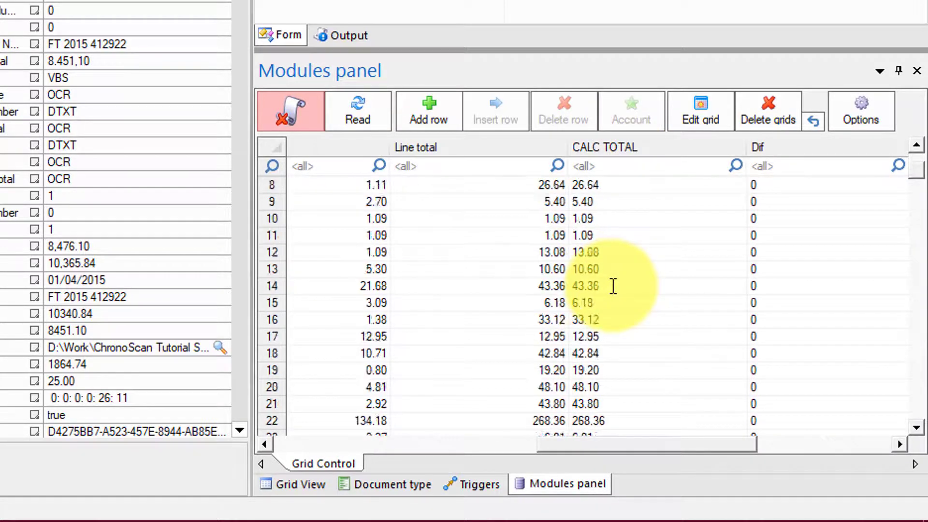
scroll(612, 271, "up", 7)
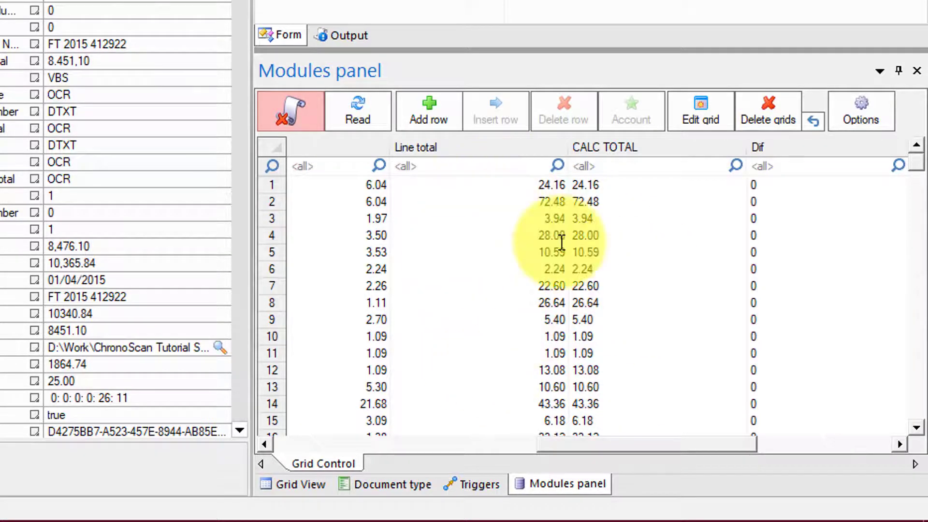
- Select document 00003 in Grid View and show its line items in the Modules panel
left_click(302, 484)
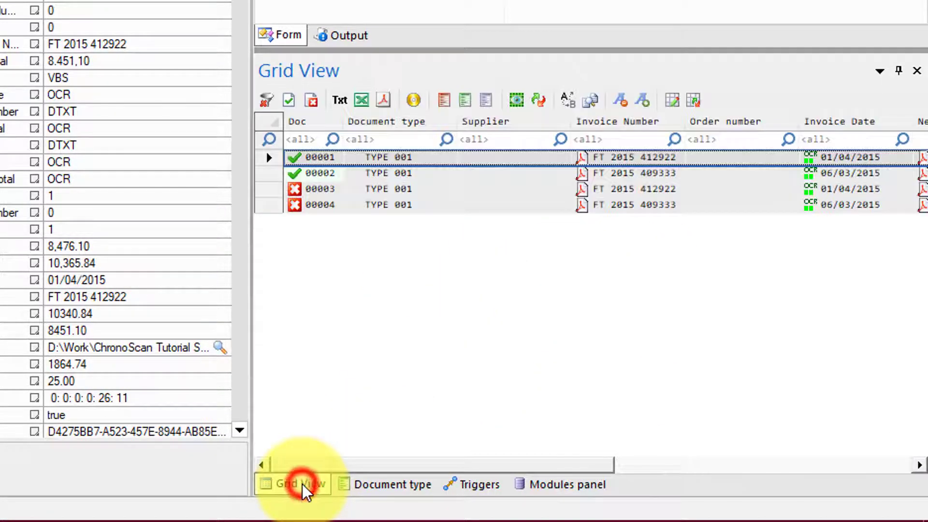
left_click(263, 188)
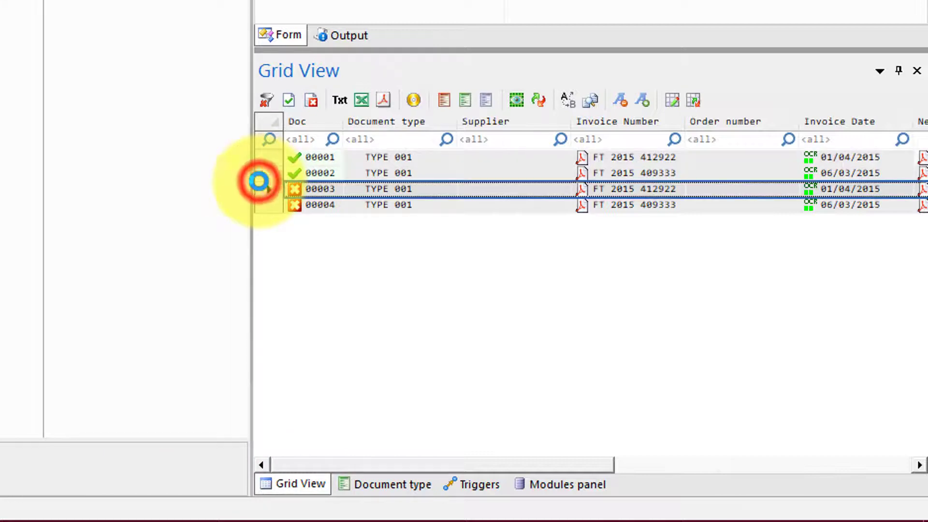
left_click(555, 484)
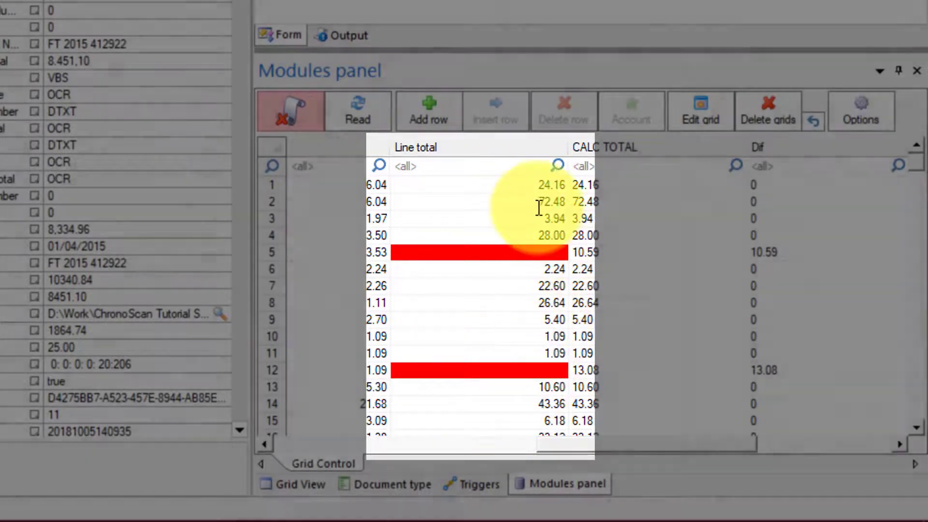
- Locate the red mismatched Line totals, row 23 and the 0,60 row, on the invoice
scroll(528, 256, "down", 7)
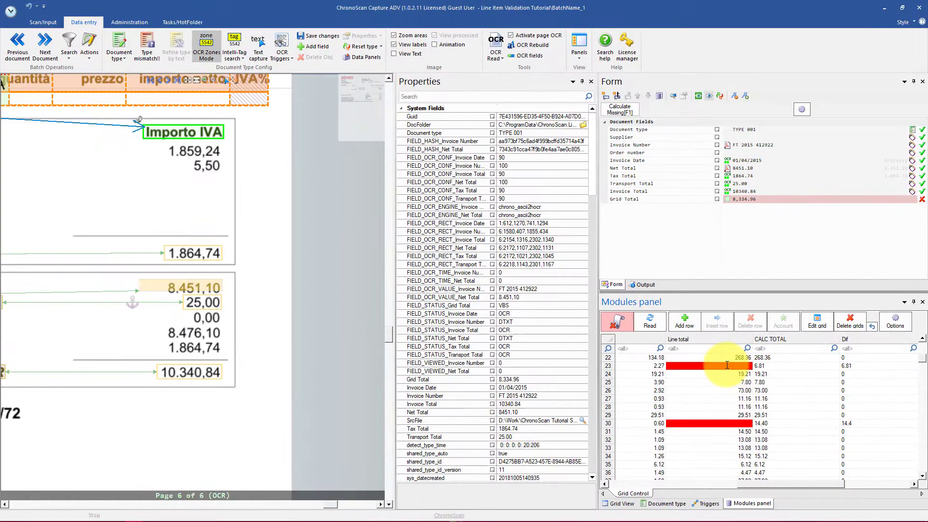
left_click(738, 366)
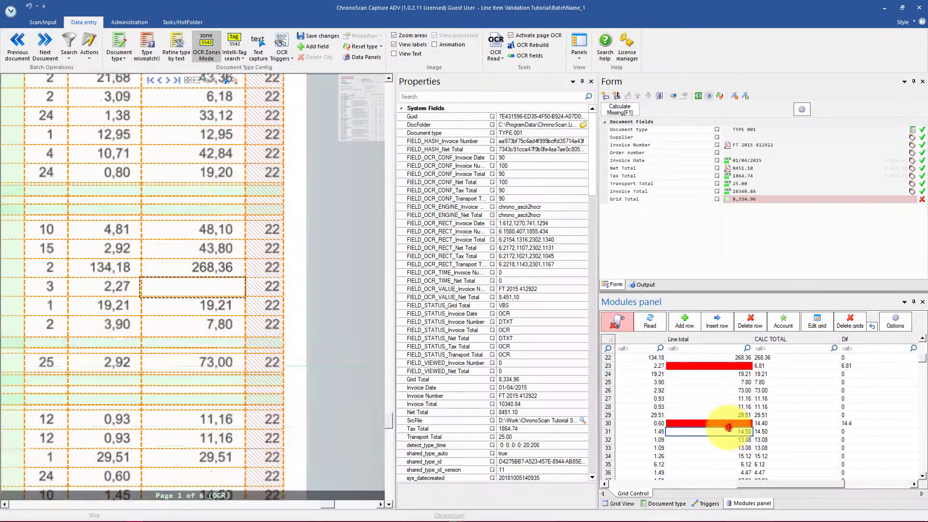
left_click(730, 423)
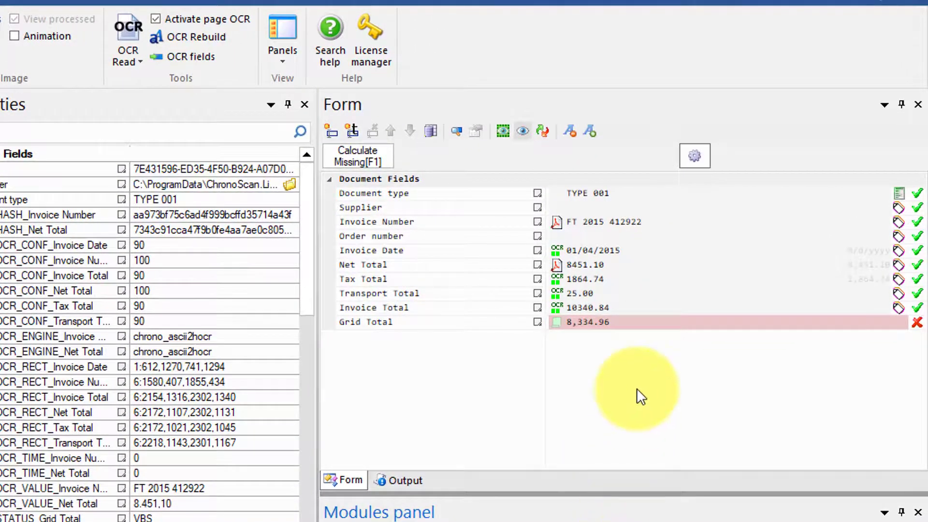
- Check the Grid Total 8,334.96 error, then show mismatched line 23 on the invoice image
left_click(625, 322)
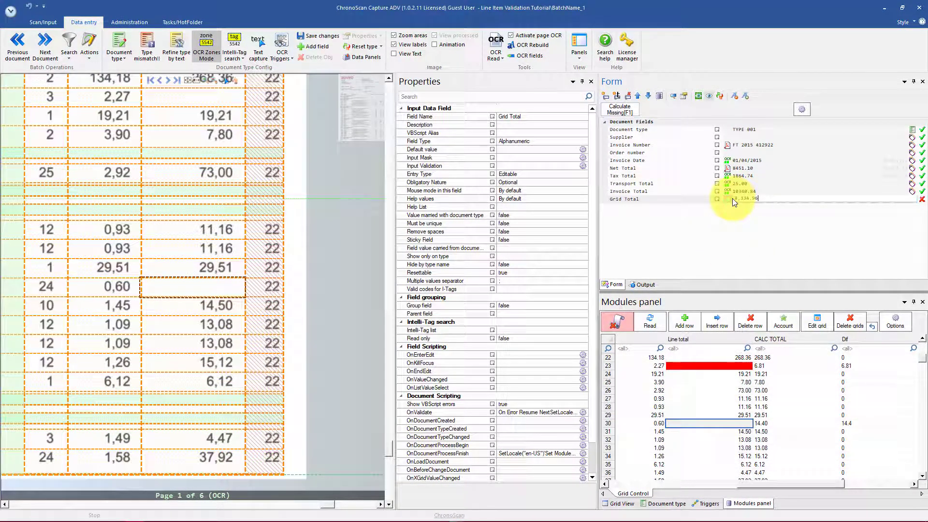
left_click(690, 365)
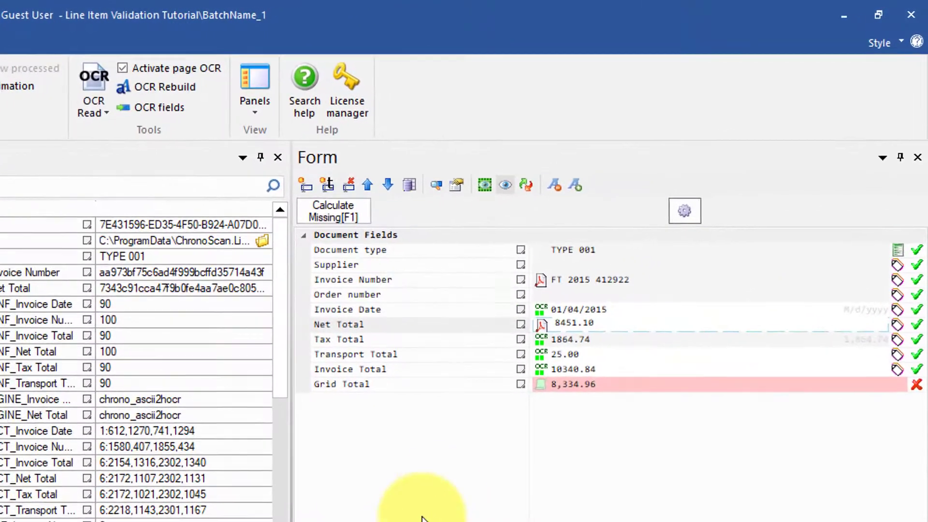
- Open Grid Total's OnDocumentProcessFinish script in the VBScript Editor and scroll to its end
right_click(517, 385)
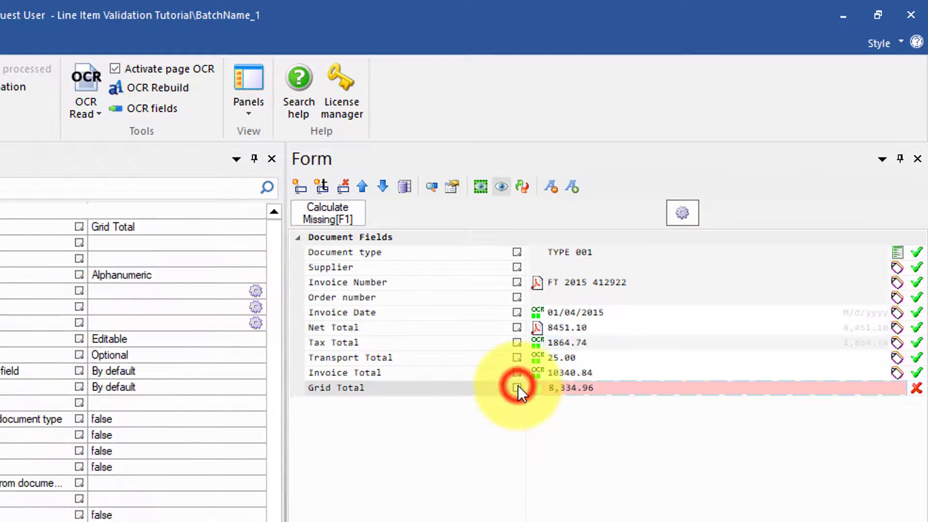
left_click(537, 477)
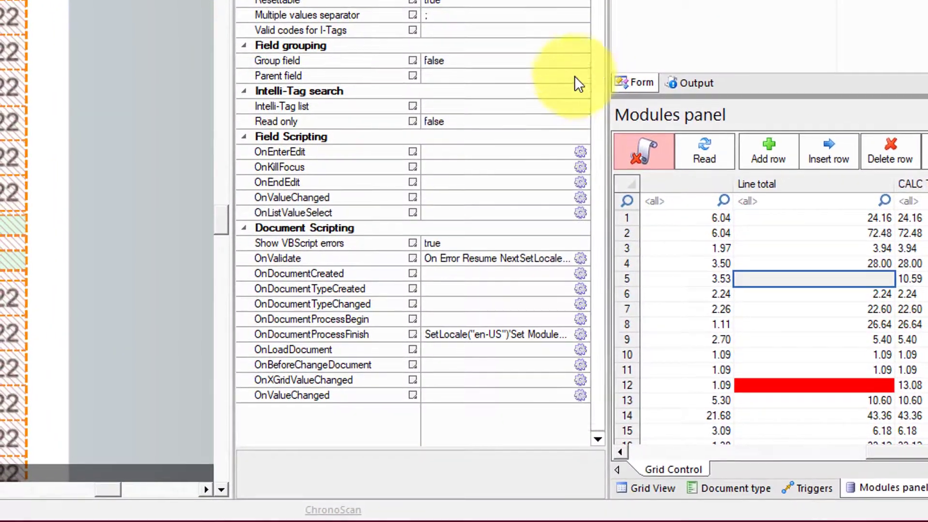
left_click(273, 228)
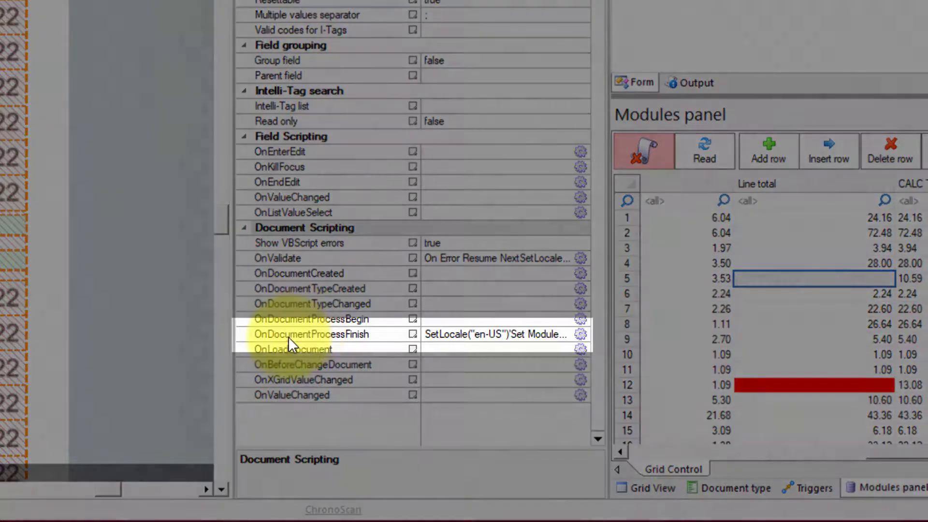
left_click(268, 335)
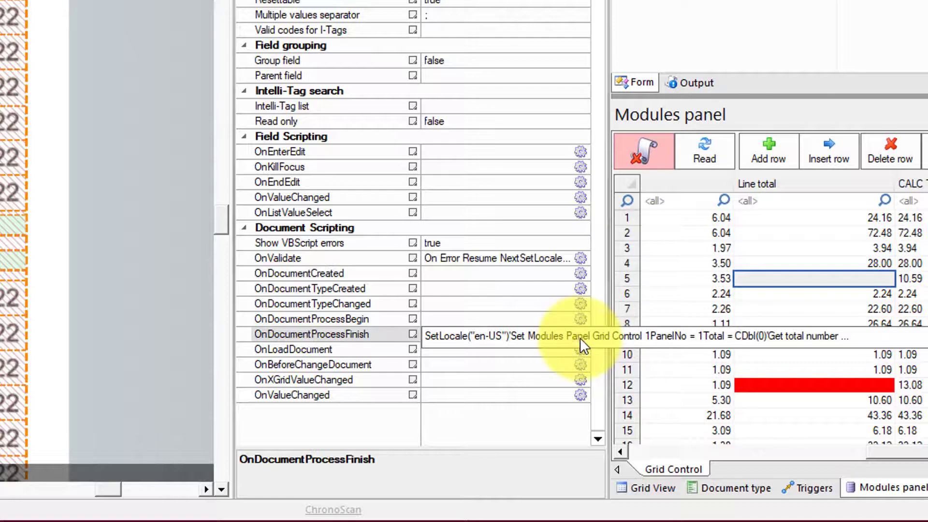
left_click(580, 336)
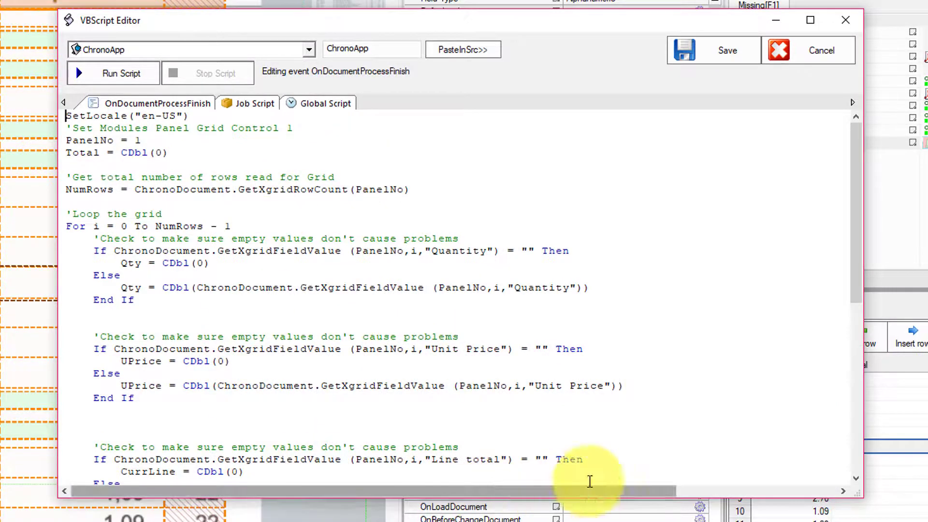
left_click_drag(853, 178, 843, 353)
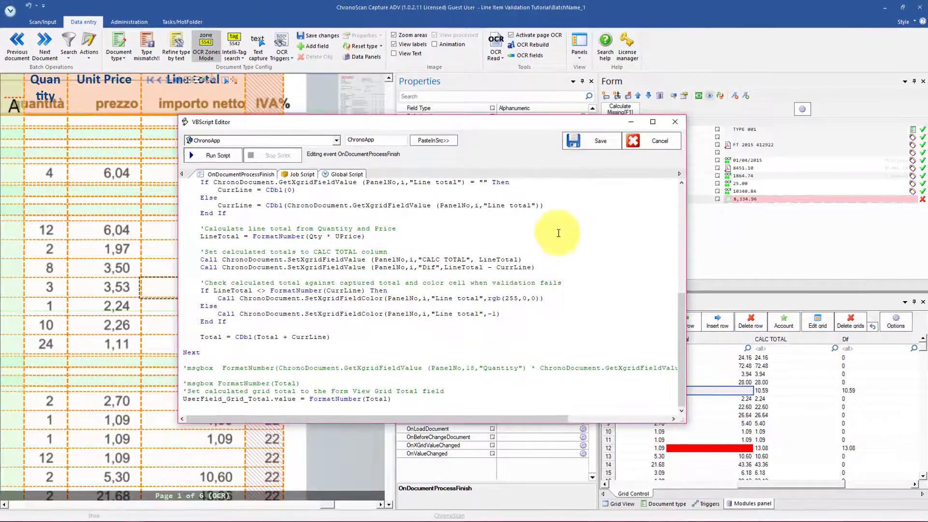
- Save the OnDocumentProcessFinish and OnValidate scripts, run Calculate Missing, and check line 5
left_click(601, 140)
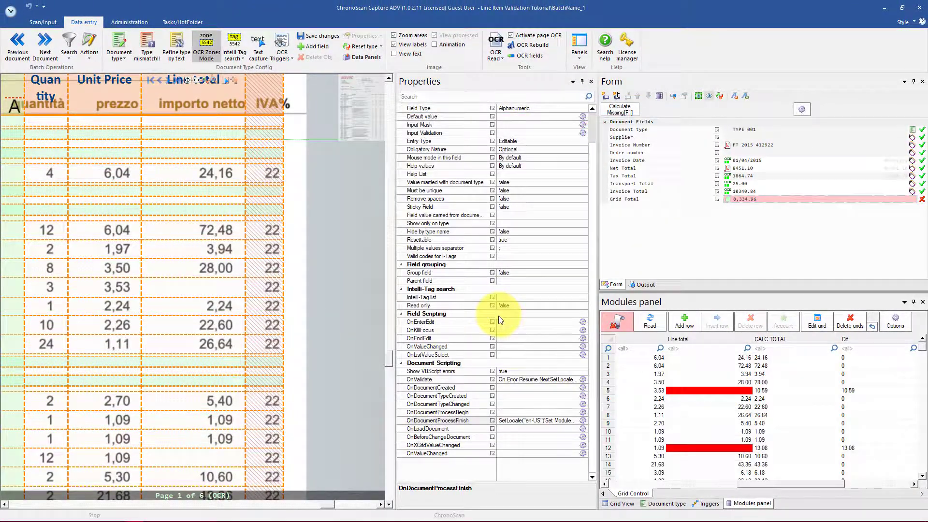
left_click(582, 380)
left_click(595, 146)
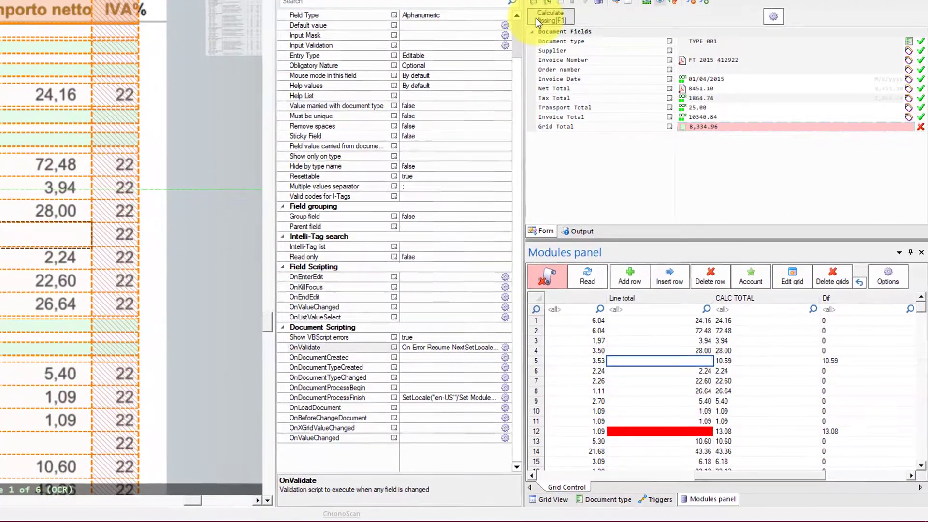
left_click(536, 17)
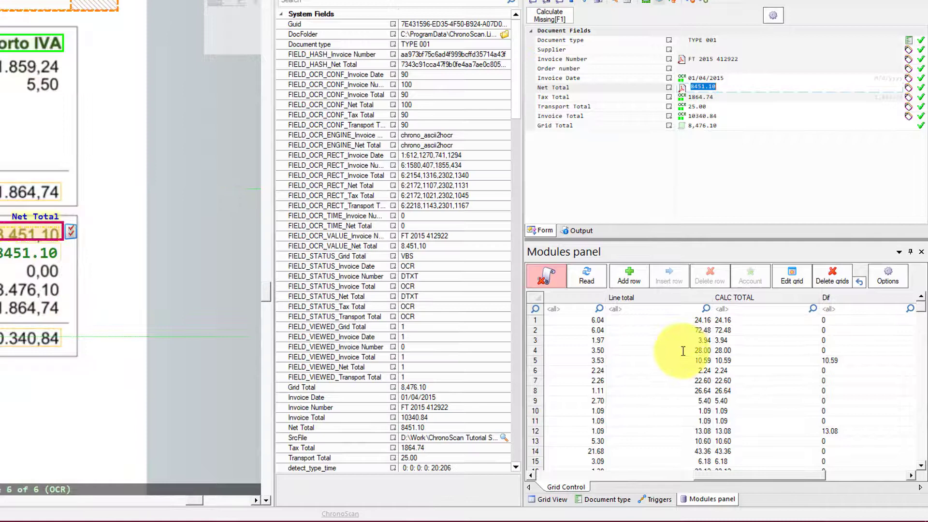
left_click(693, 356)
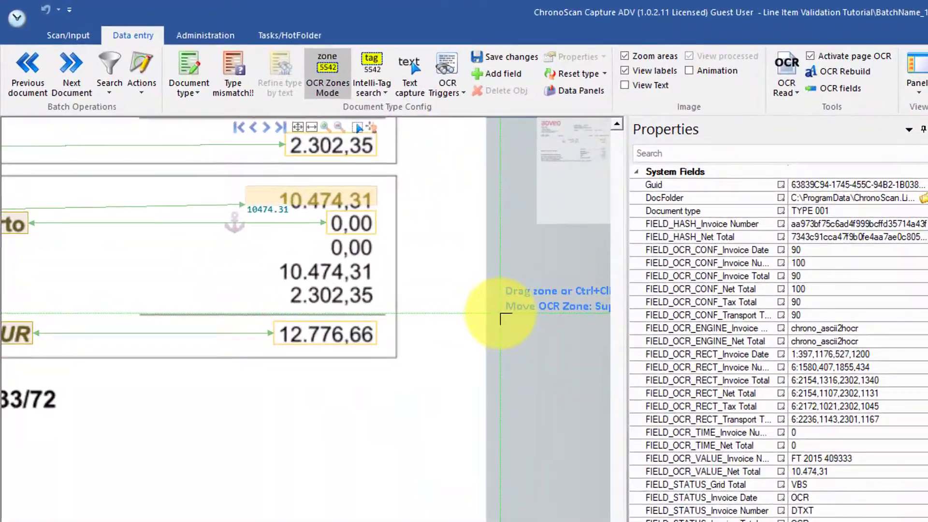
- Switch to the Scan/Input tab and review its Options list for customizable buttons
left_click(58, 33)
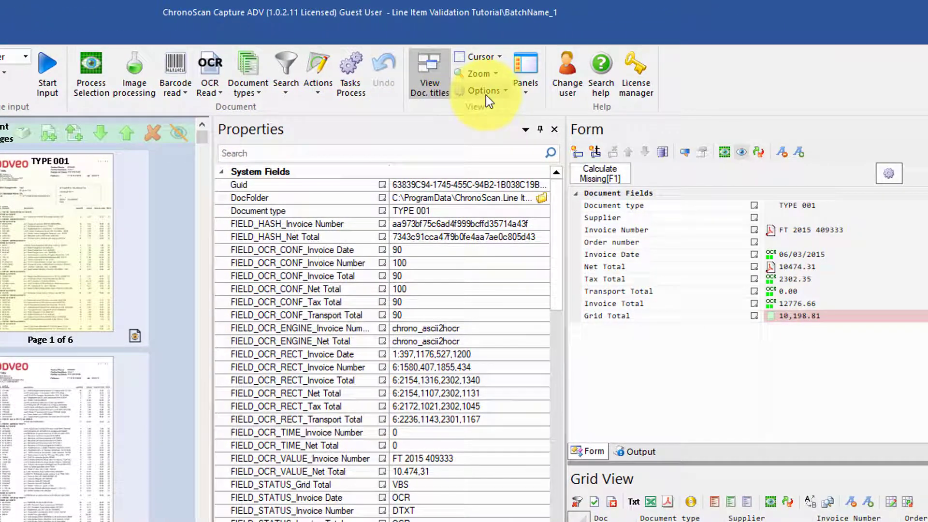
left_click(486, 95)
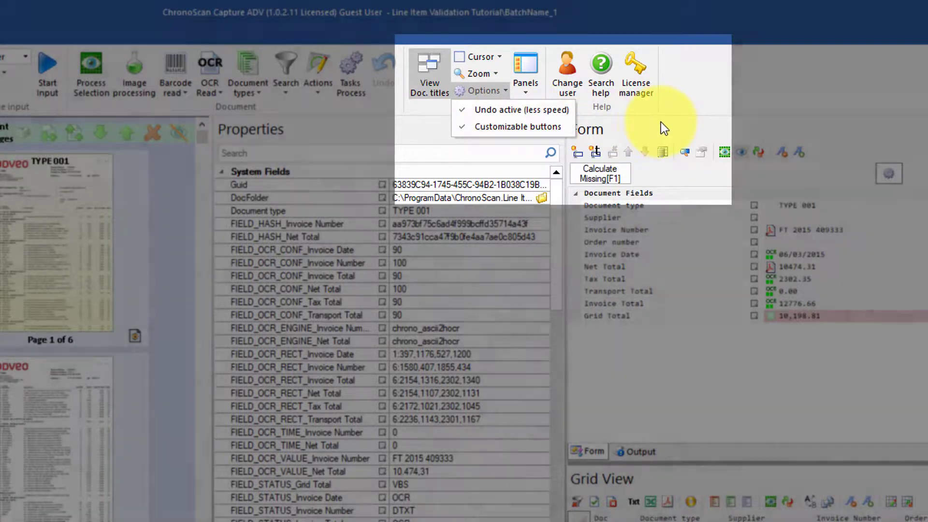
left_click(660, 123)
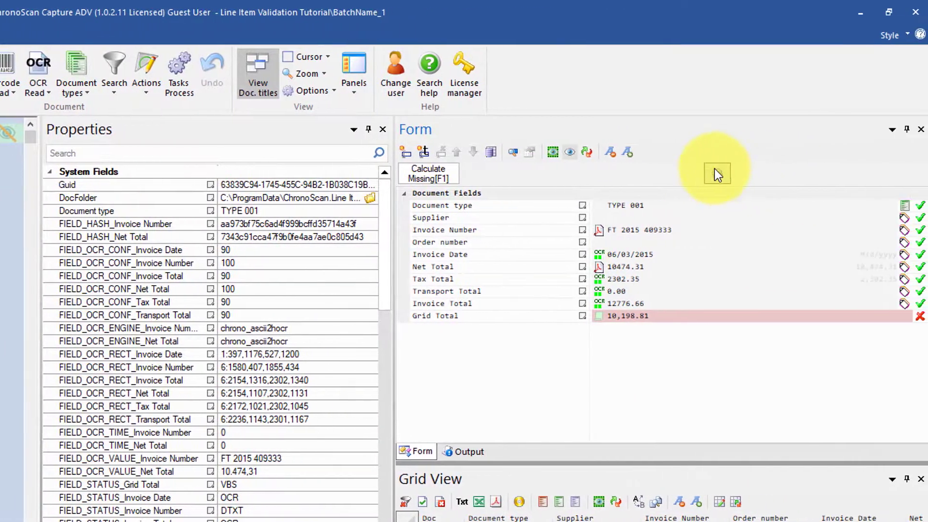
left_click(716, 173)
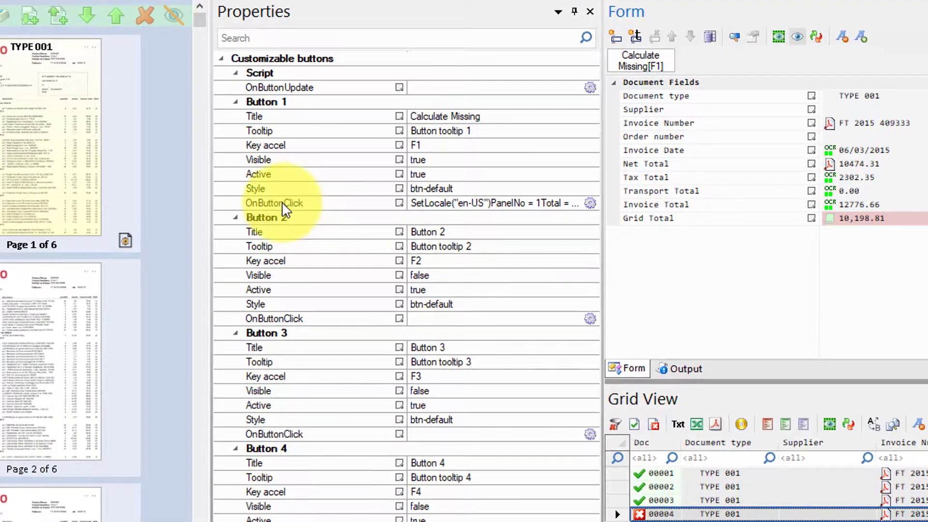
left_click(255, 217)
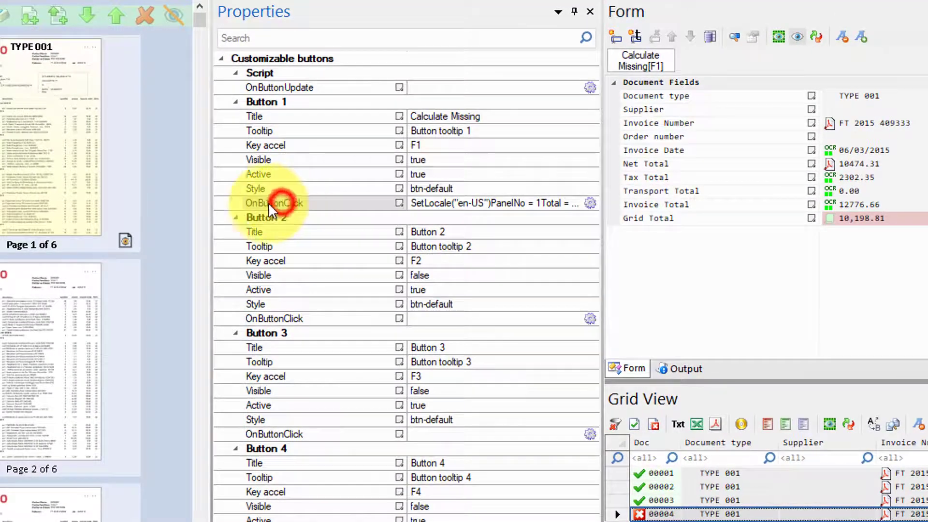
left_click(590, 203)
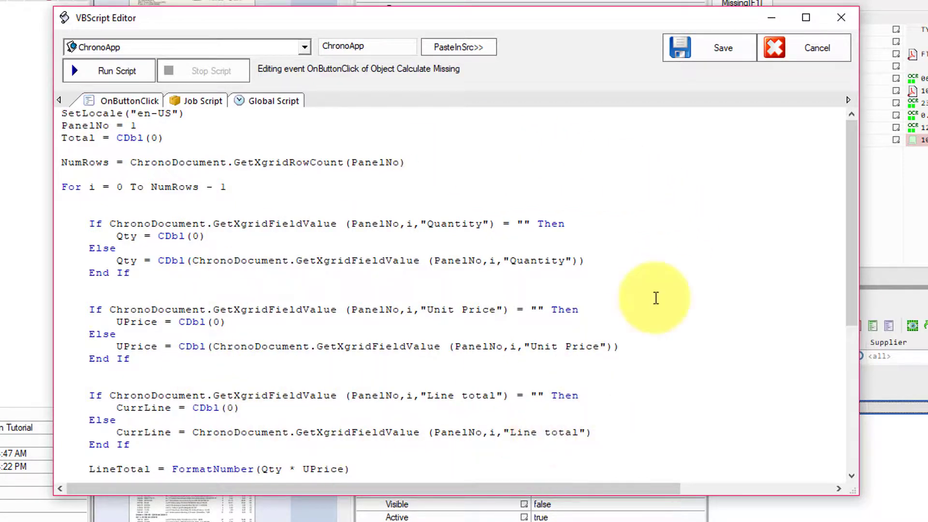
left_click(711, 55)
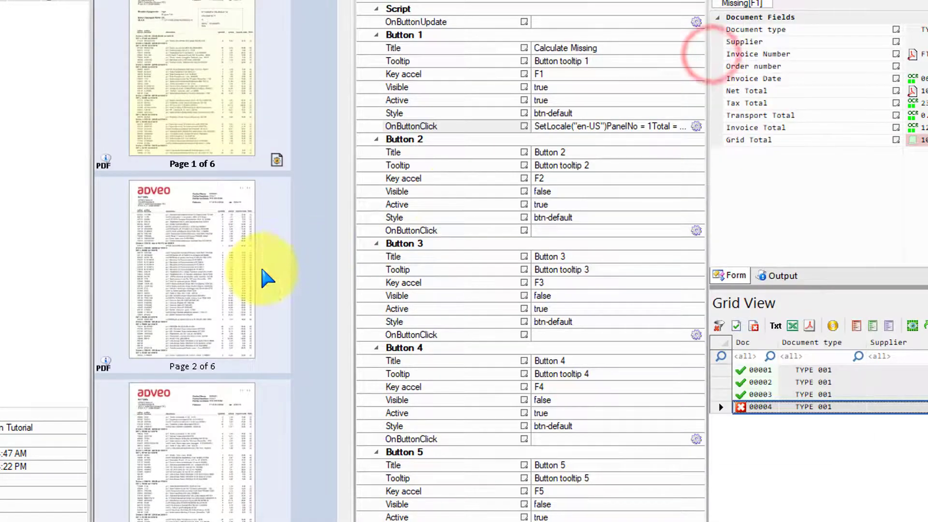